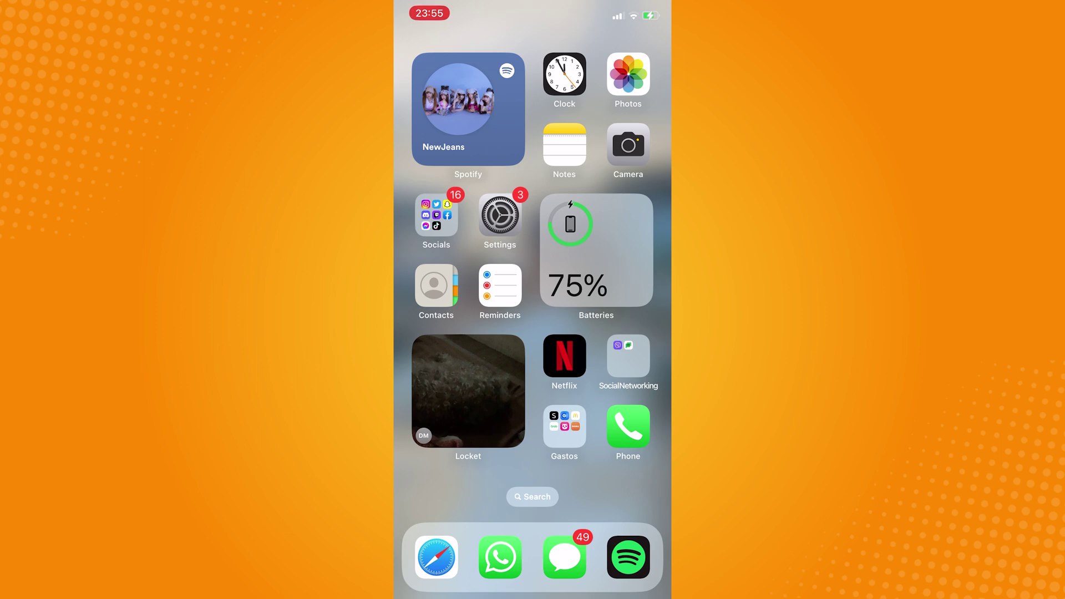
Launch Twitter from the Socials folder to reach the For you feed.
left_click(436, 214)
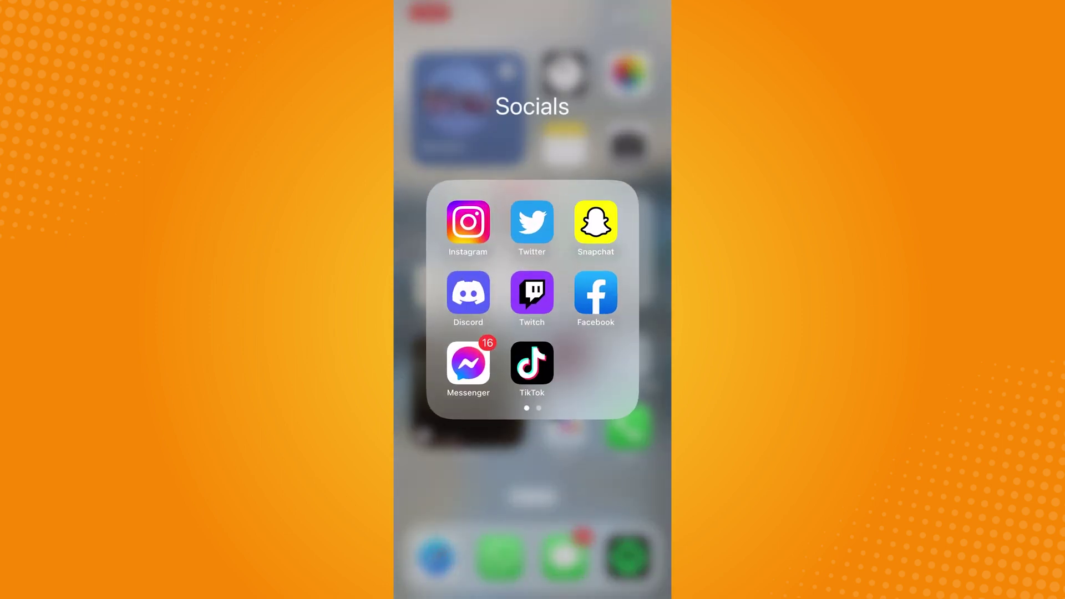
left_click(533, 221)
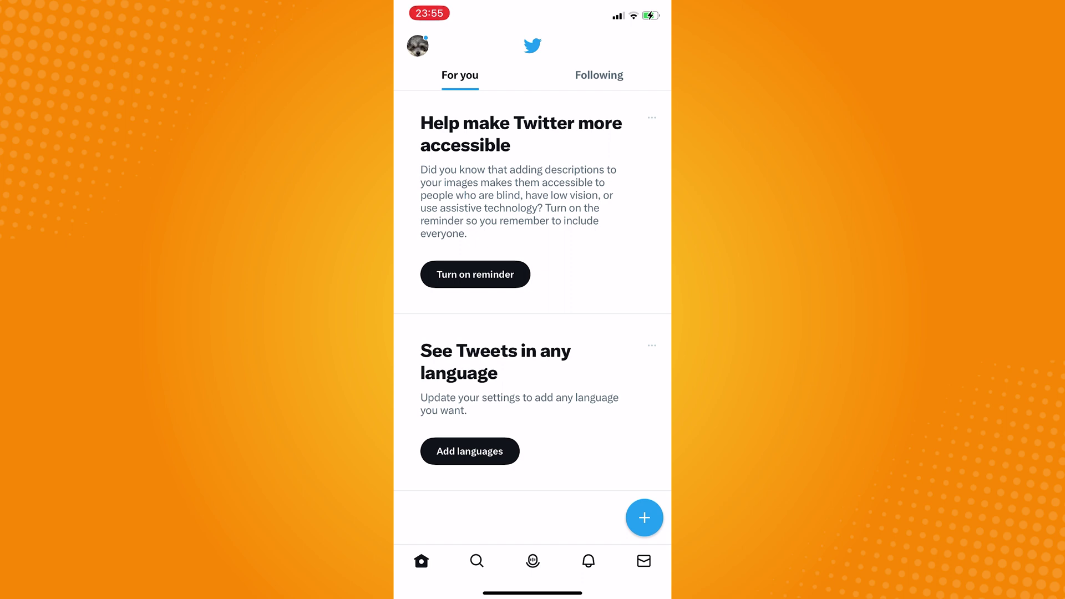
Open your own profile from the avatar side drawer, showing the Tweets tab.
left_click(418, 46)
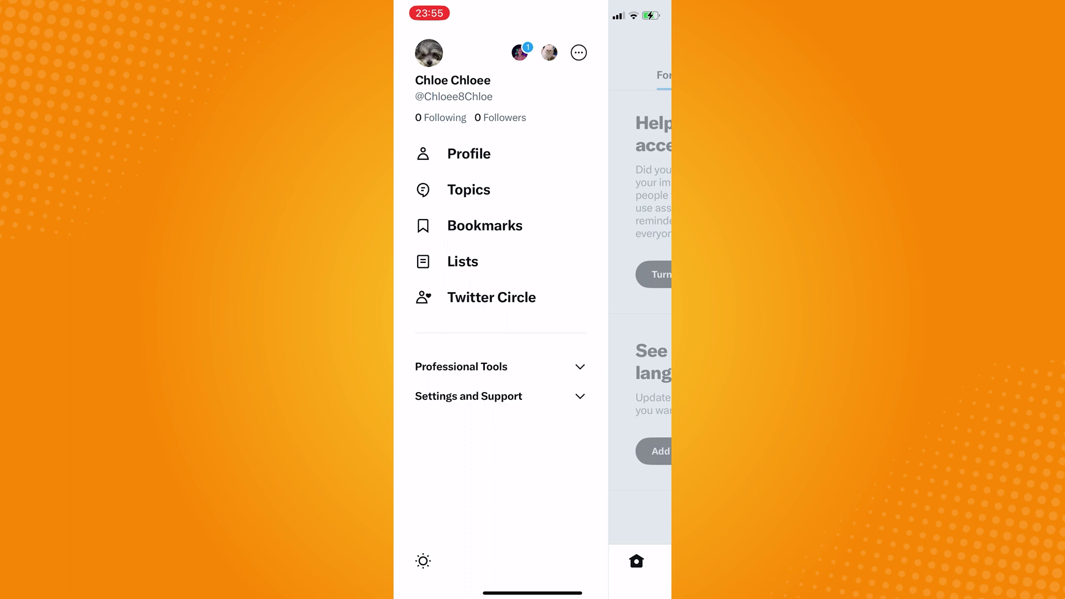
left_click(469, 154)
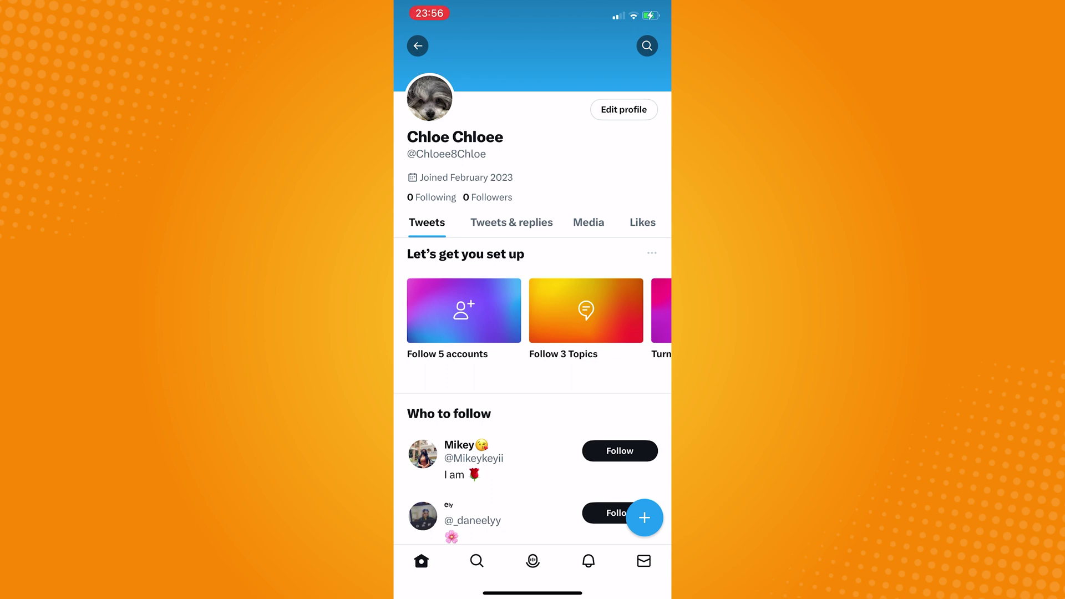
Browse the profile's Likes tab for videos, checking Tweets & replies in between.
left_click(642, 222)
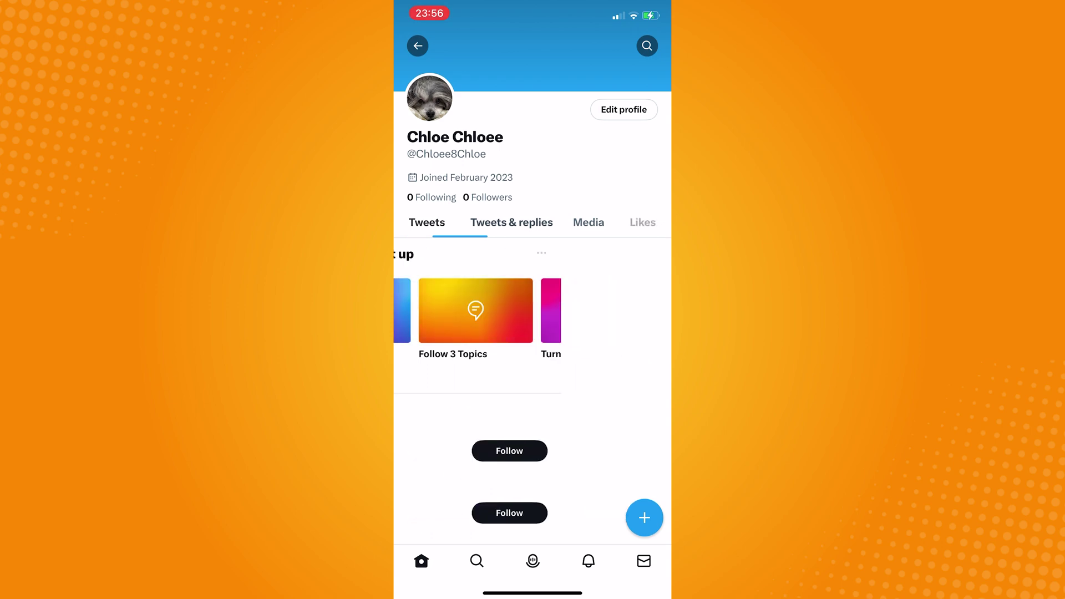
scroll(532, 333, "down", 3)
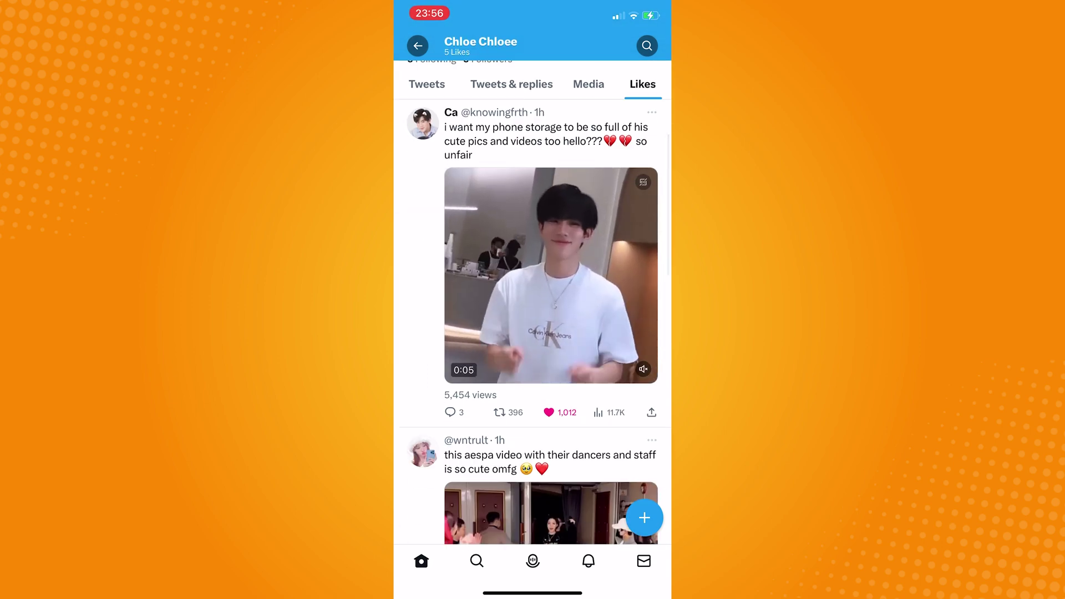
scroll(533, 333, "down", 6)
scroll(533, 333, "down", 2)
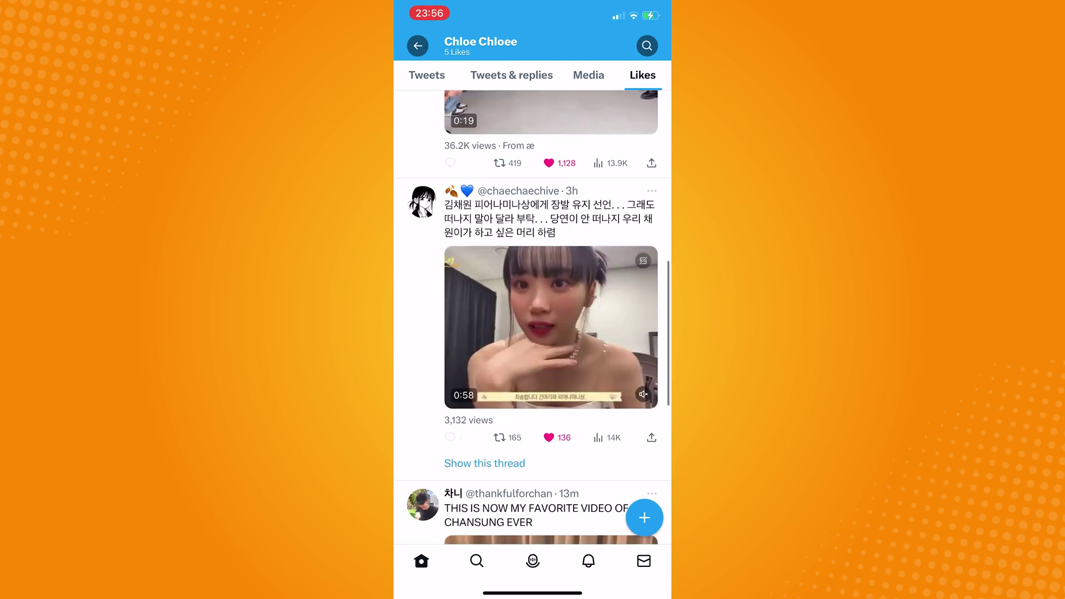
scroll(533, 333, "down", 5)
scroll(533, 333, "down", 3)
scroll(533, 333, "down", 3)
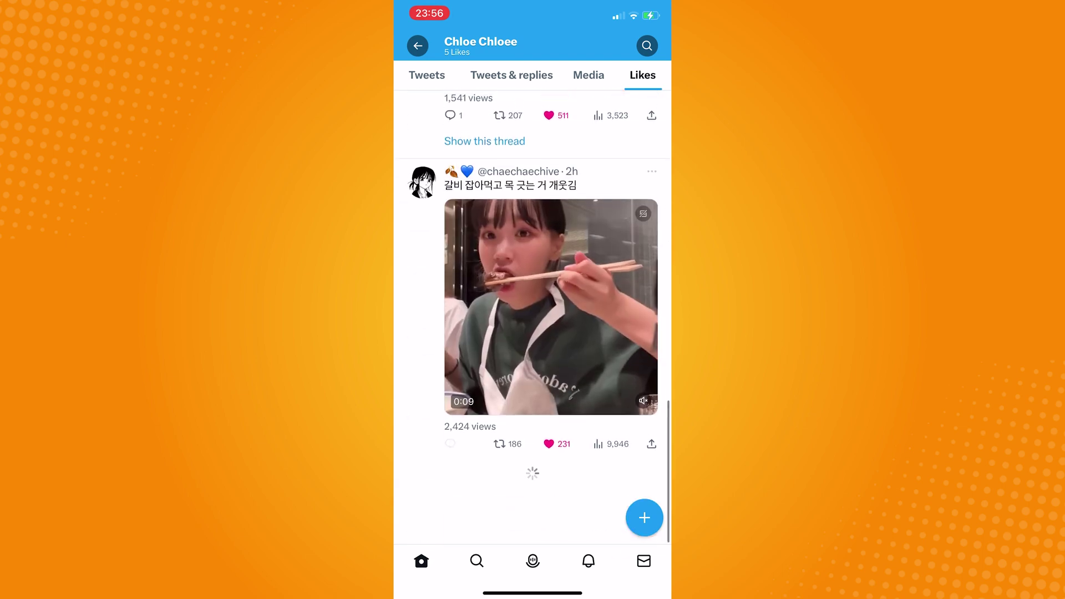
left_click(511, 75)
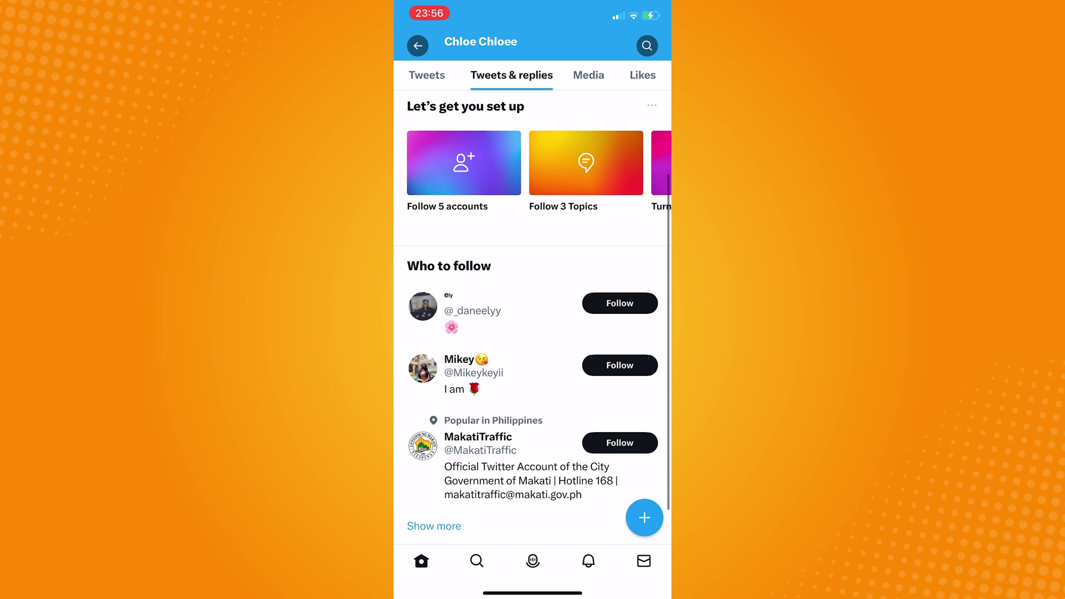
scroll(532, 333, "up", 5)
left_click(589, 223)
left_click(643, 222)
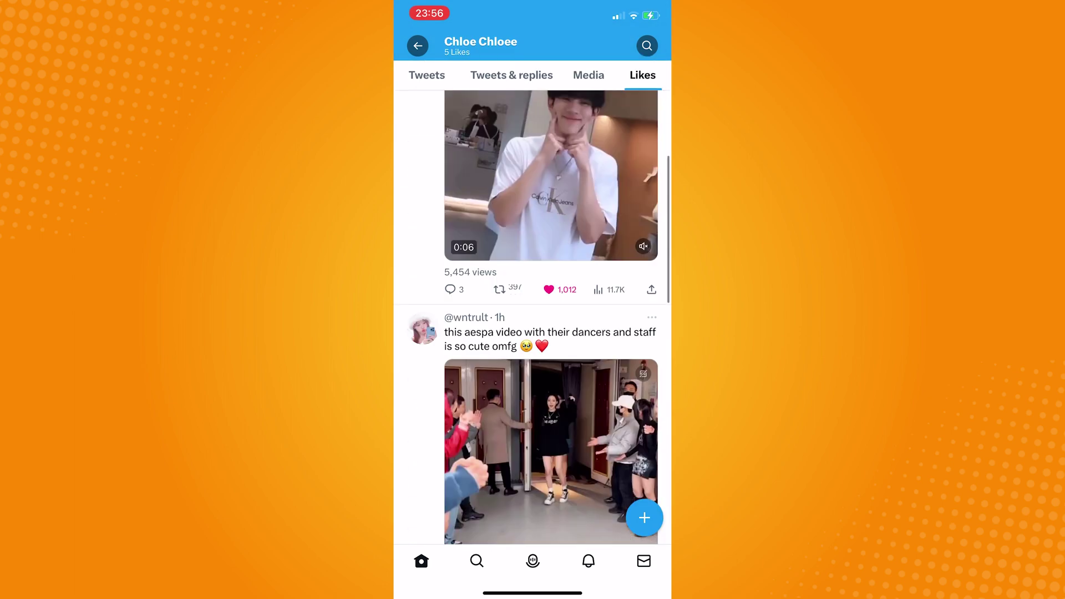
scroll(533, 334, "down", 5)
scroll(533, 332, "down", 3)
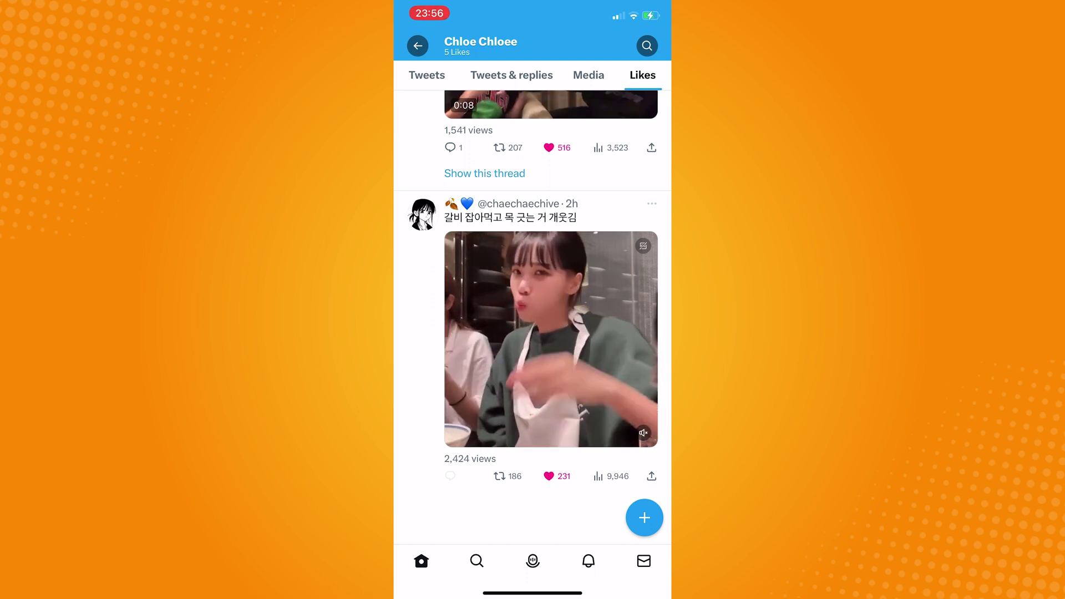
Go back and open Settings and privacy under the drawer's Settings and Support.
left_click(418, 45)
left_click(419, 45)
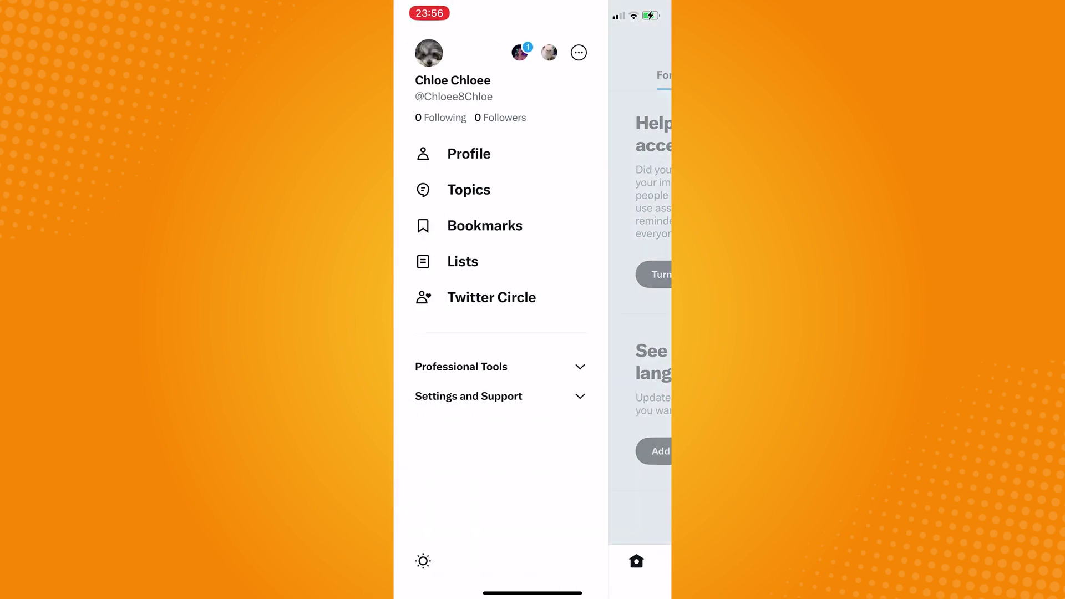
left_click(468, 396)
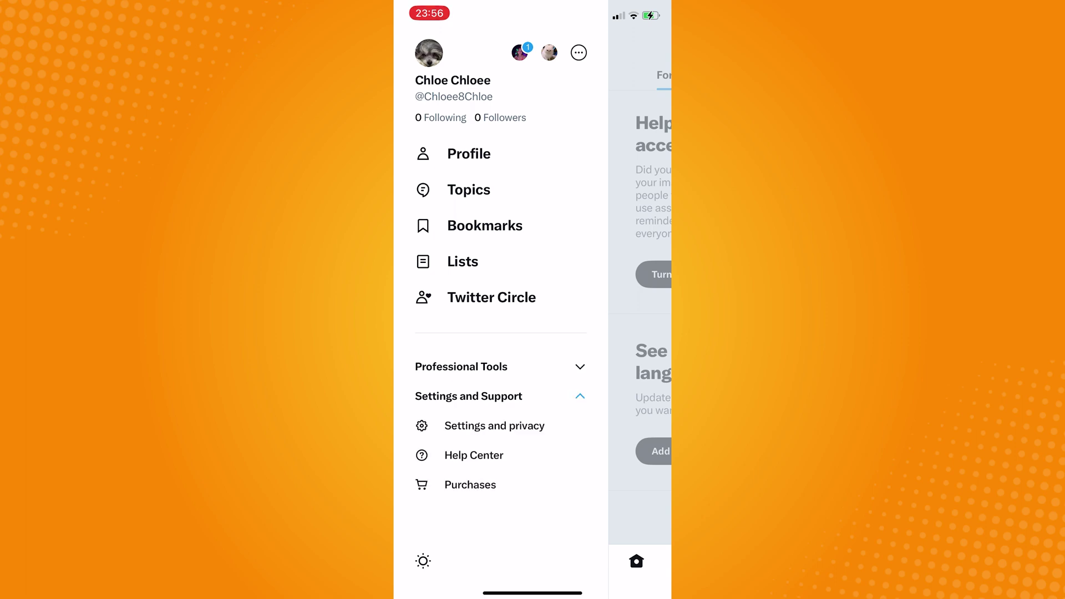
left_click(494, 425)
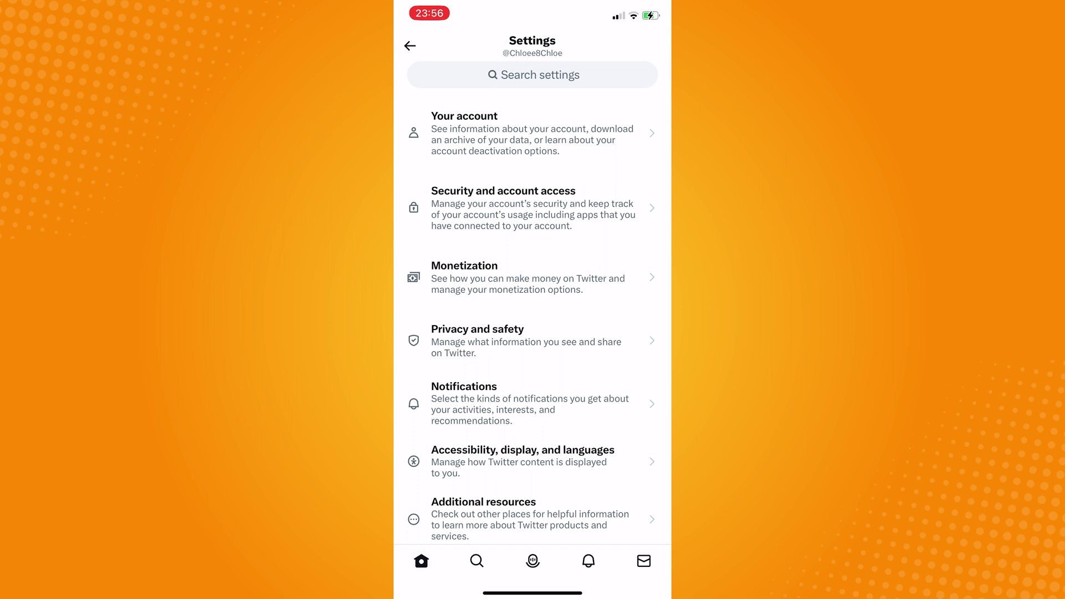
scroll(532, 316, "down", 2)
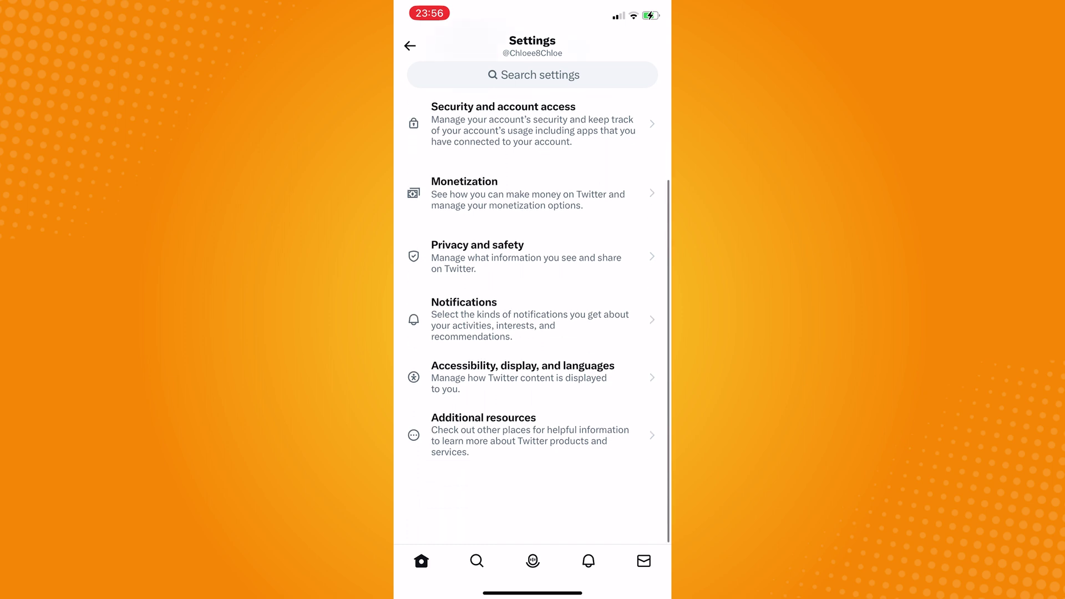
scroll(533, 284, "up", 1)
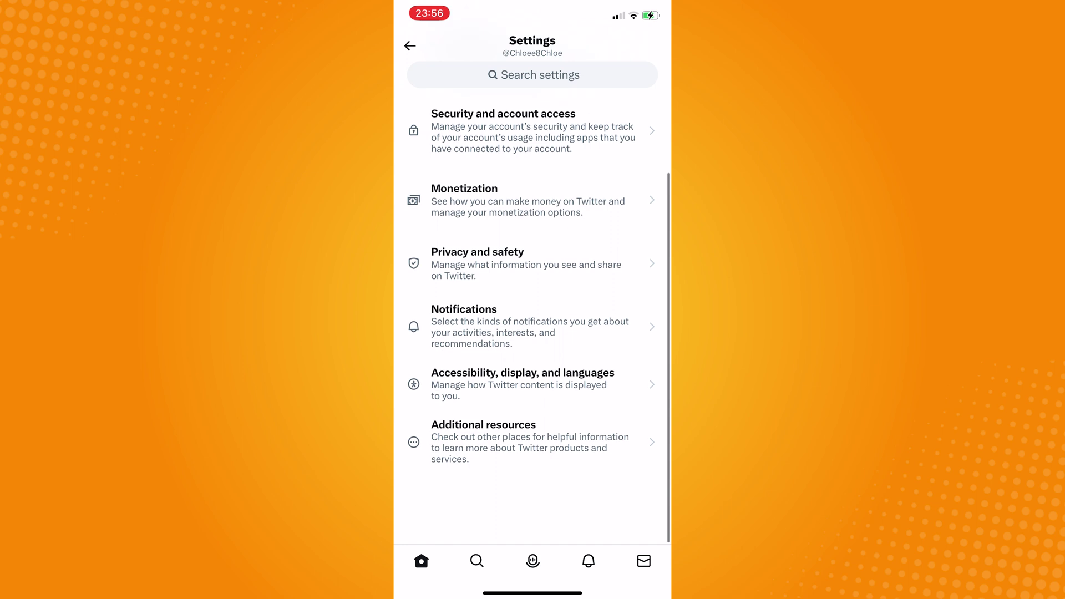
scroll(532, 291, "up", 1)
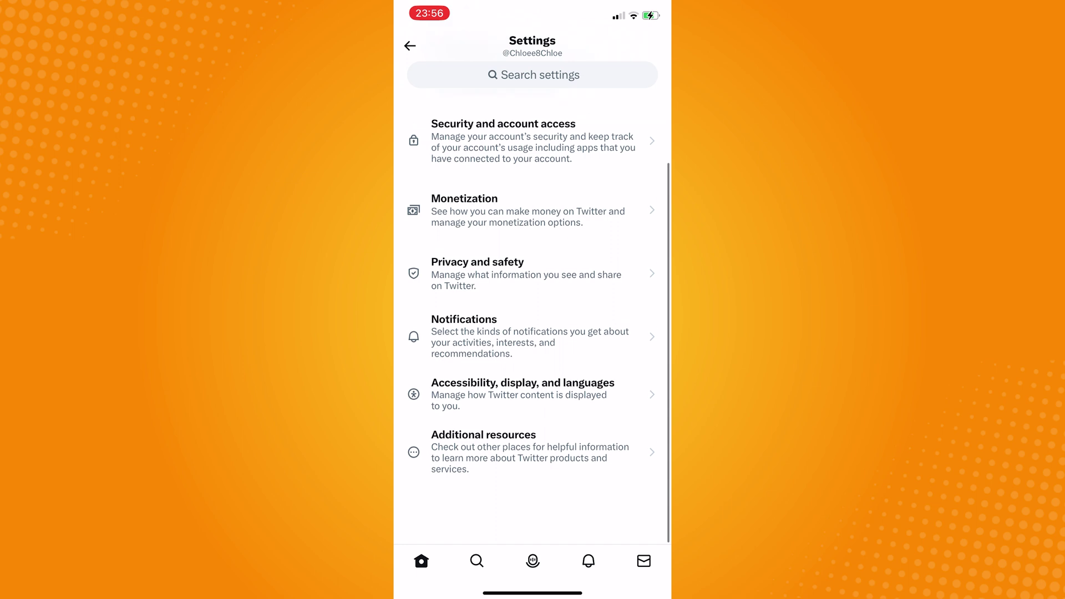
scroll(533, 291, "up", 1)
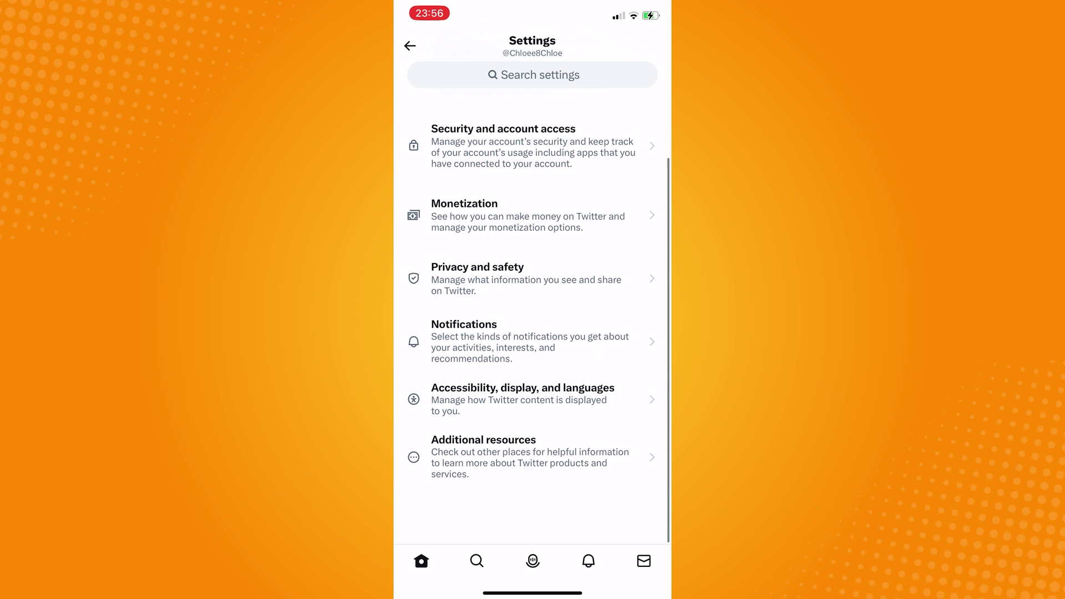